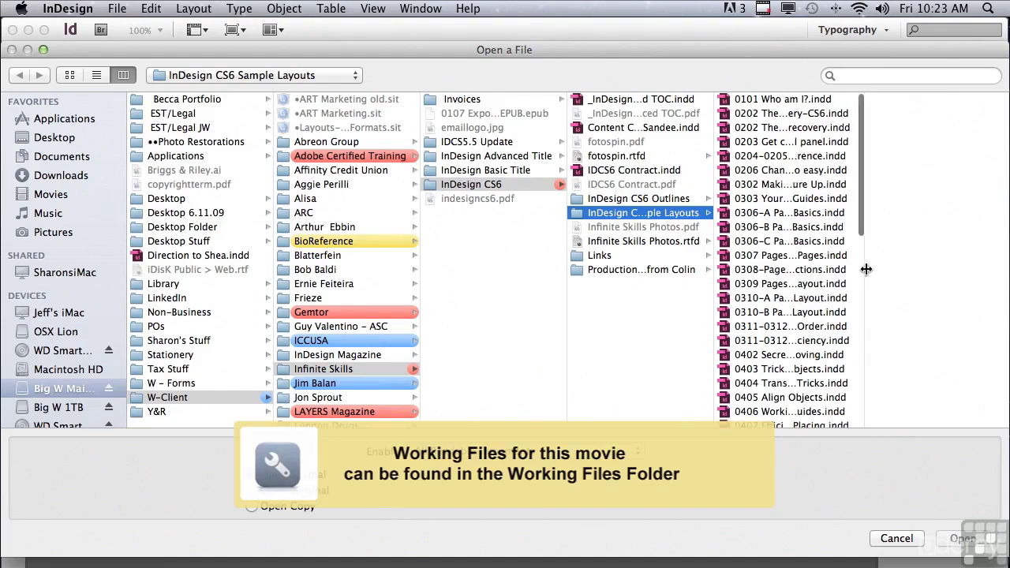
Open the document 0705 Make Keep Options Work for You.indd from the InDesign CS6 Sample Layouts folder
scroll(863, 237, down, 5)
scroll(855, 272, down, 10)
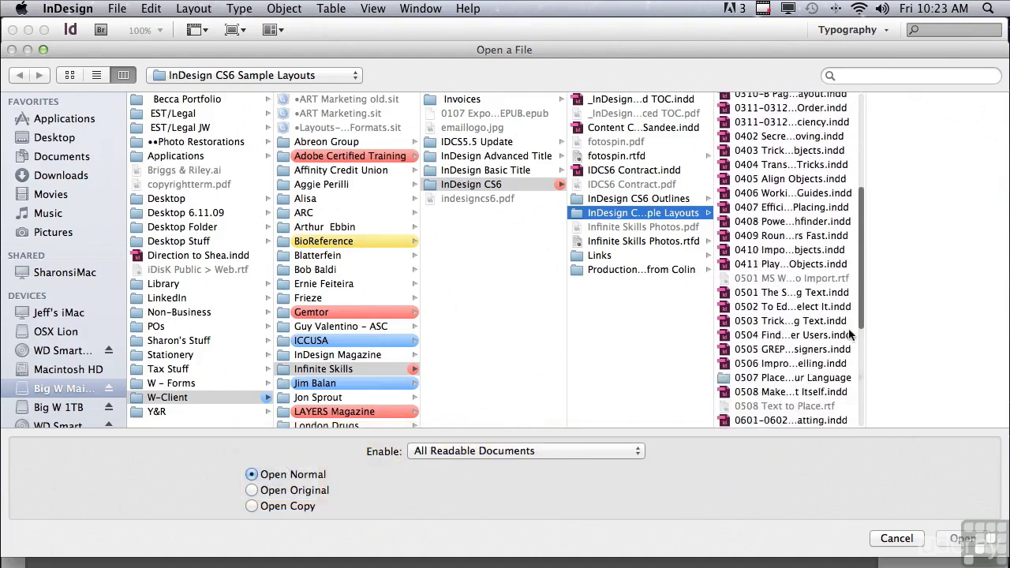
click(813, 393)
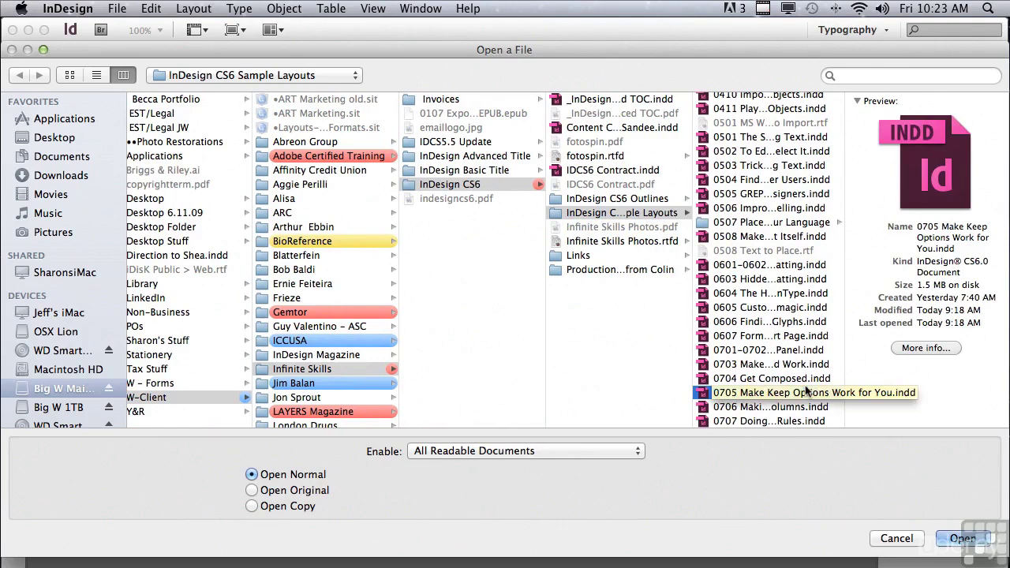
click(960, 539)
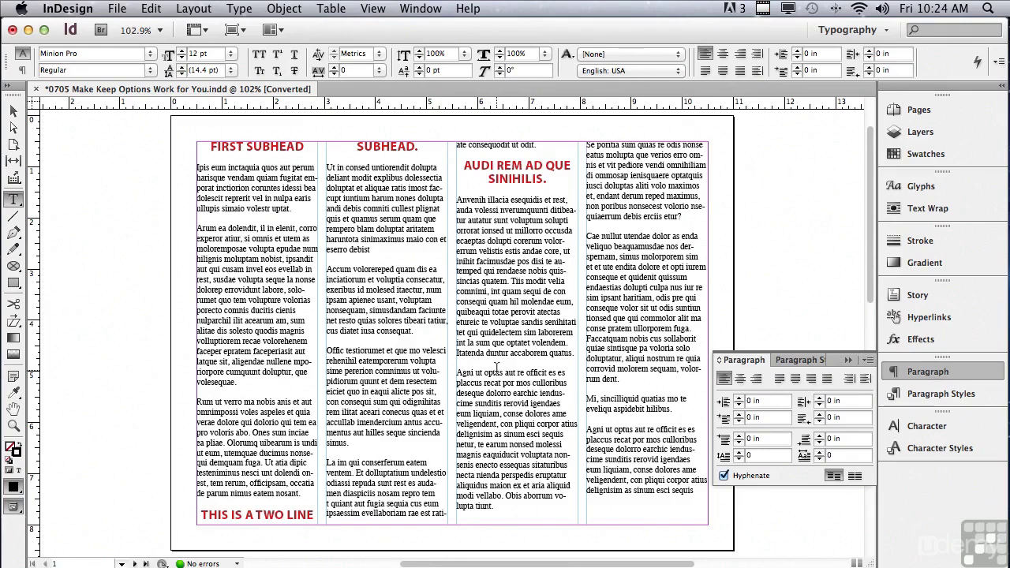
Stretch the four-column text frame to a height of 8 in to test the split two-line subhead, and return it to 7.5 in
click(251, 514)
drag(201, 514, 291, 525)
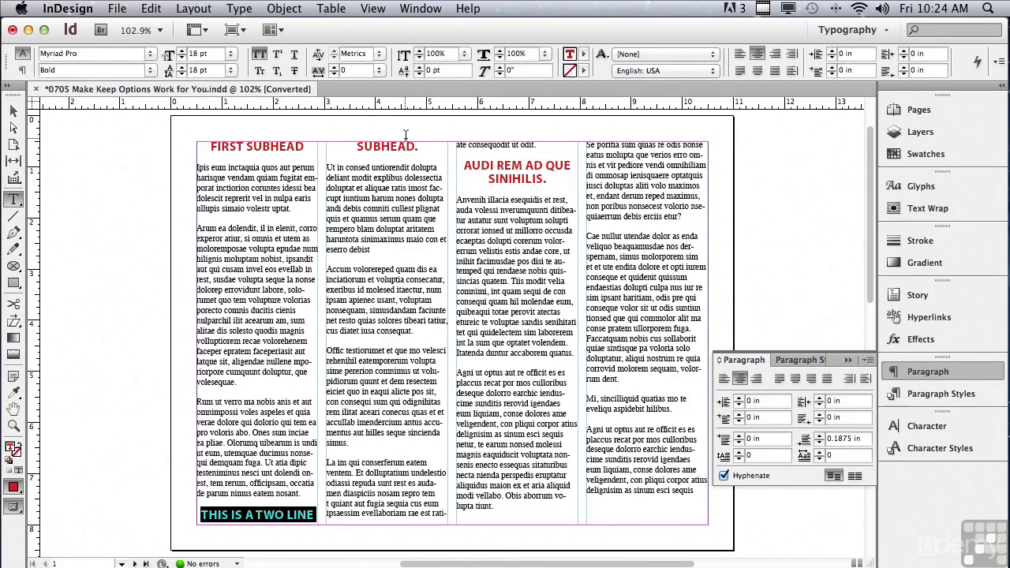
click(15, 111)
drag(452, 525, 453, 549)
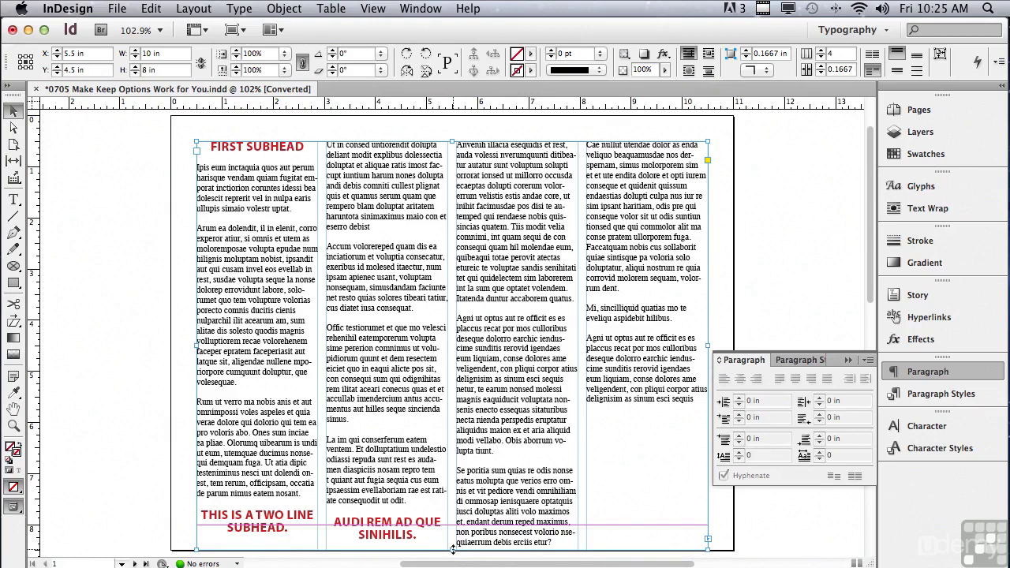
drag(451, 550, 451, 524)
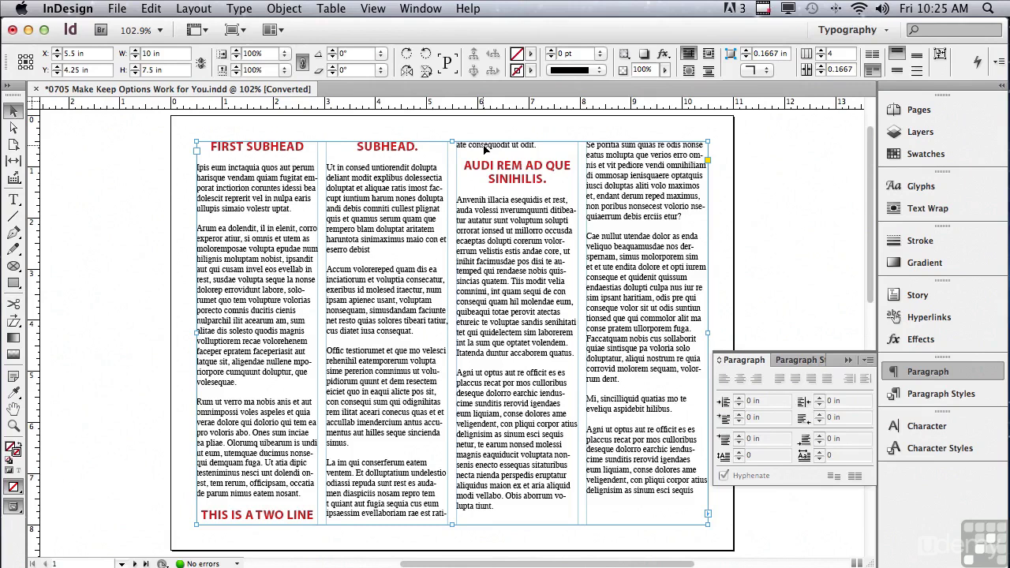
Apply Keep Lines Together at Start/End of Paragraph, 2 lines each, to the body paragraph split between the second and third columns
double_click(374, 495)
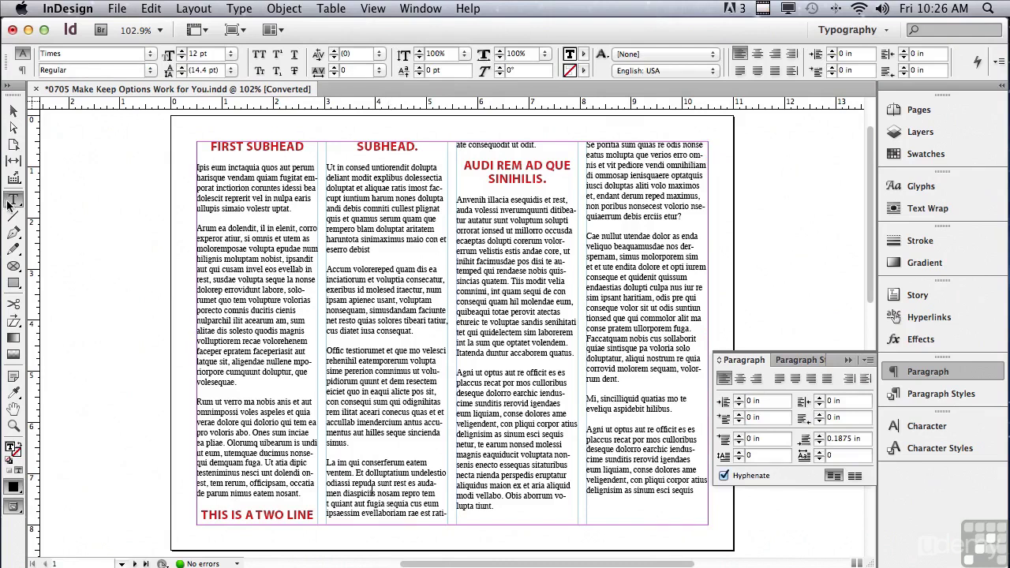
drag(326, 463, 540, 146)
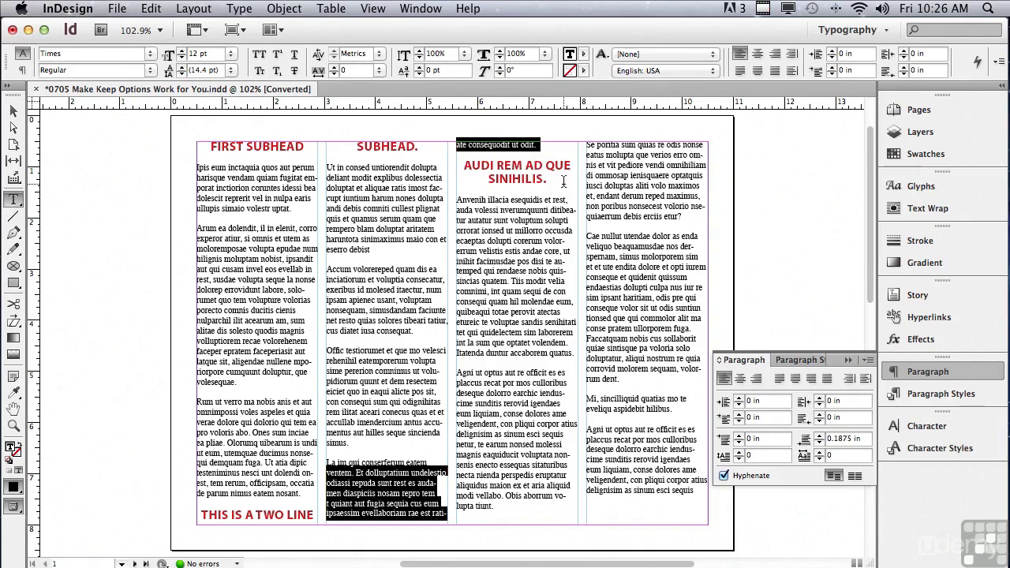
click(506, 145)
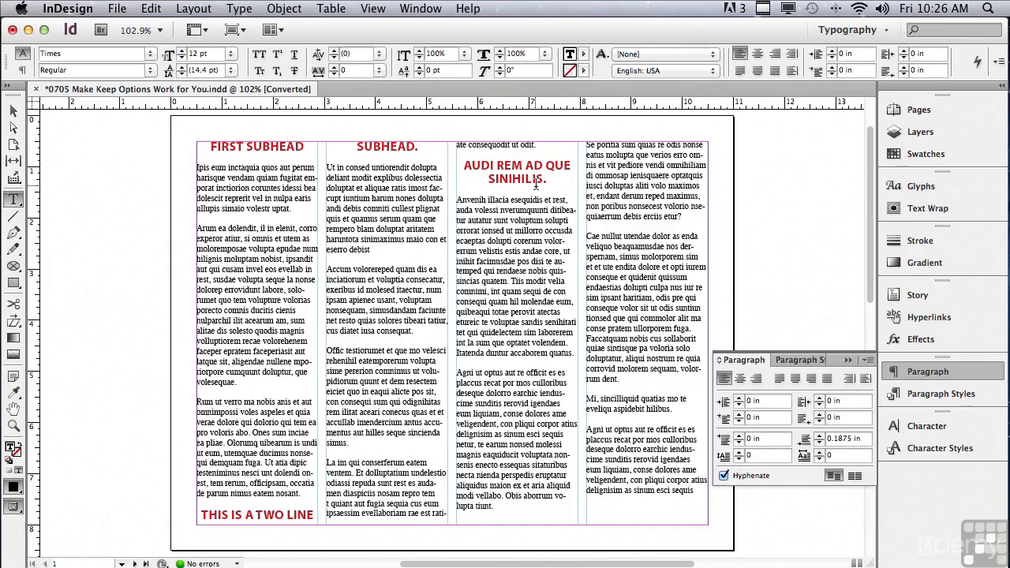
click(867, 361)
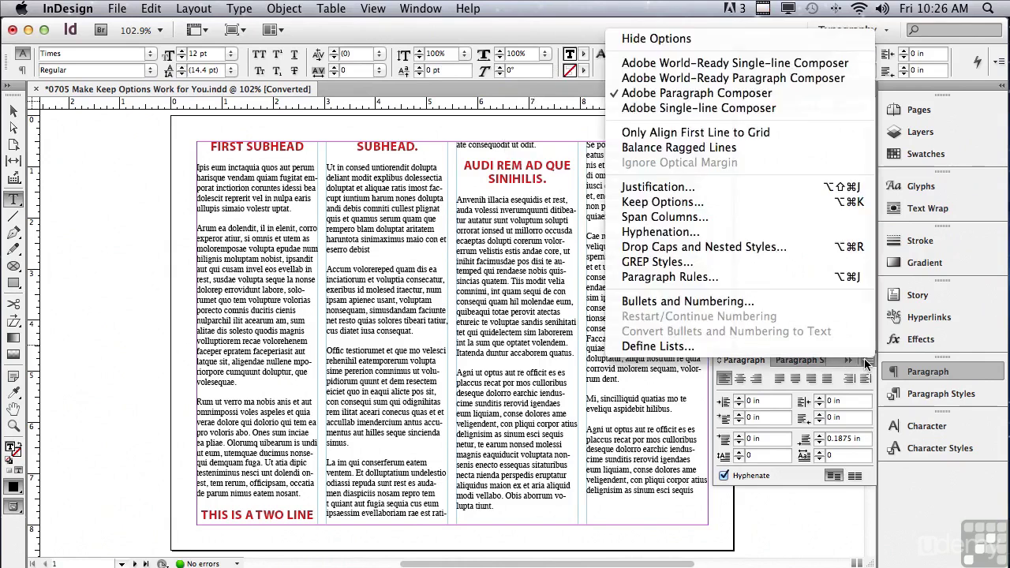
click(767, 207)
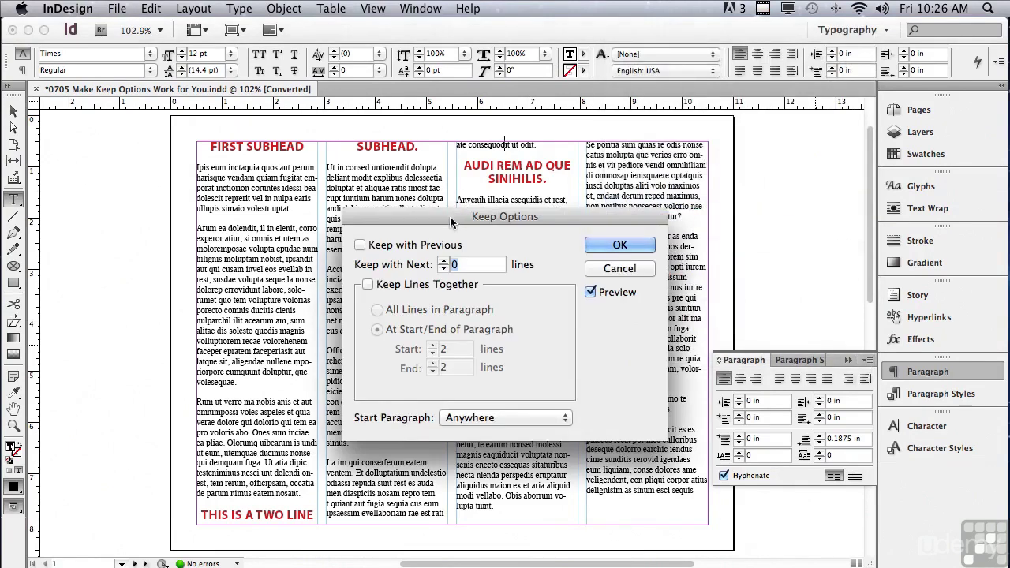
drag(451, 220, 452, 190)
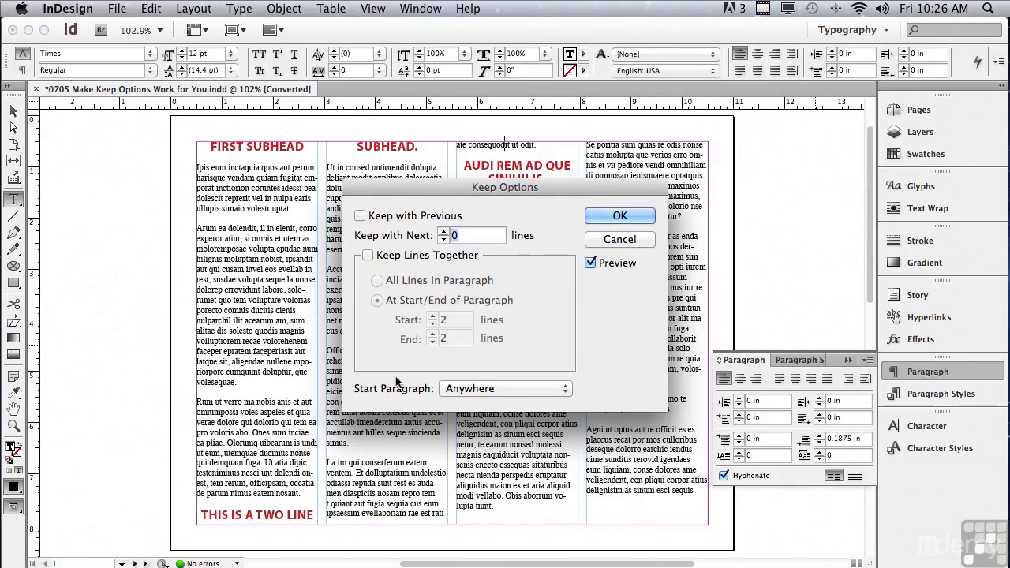
click(369, 257)
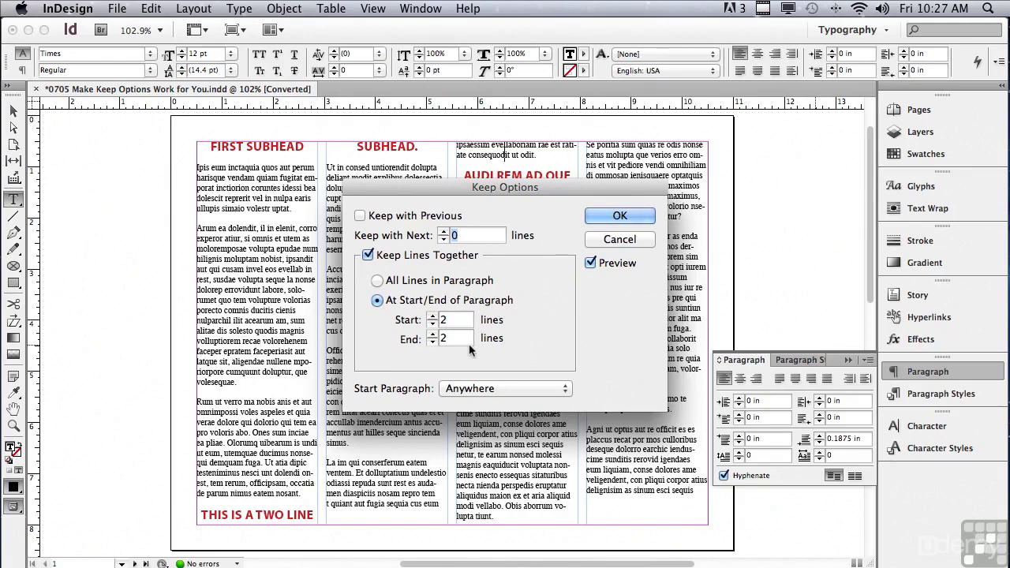
click(592, 266)
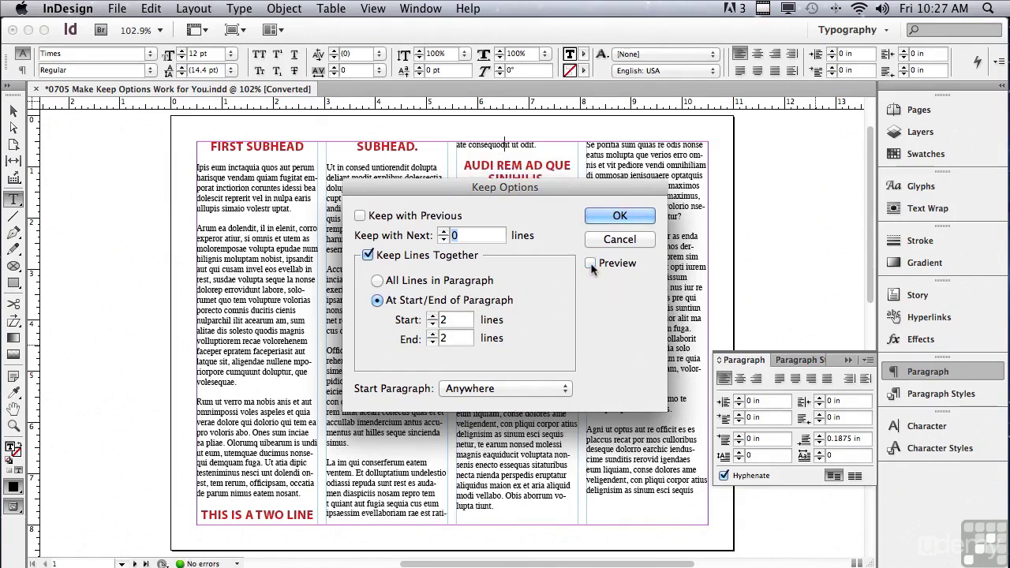
click(592, 266)
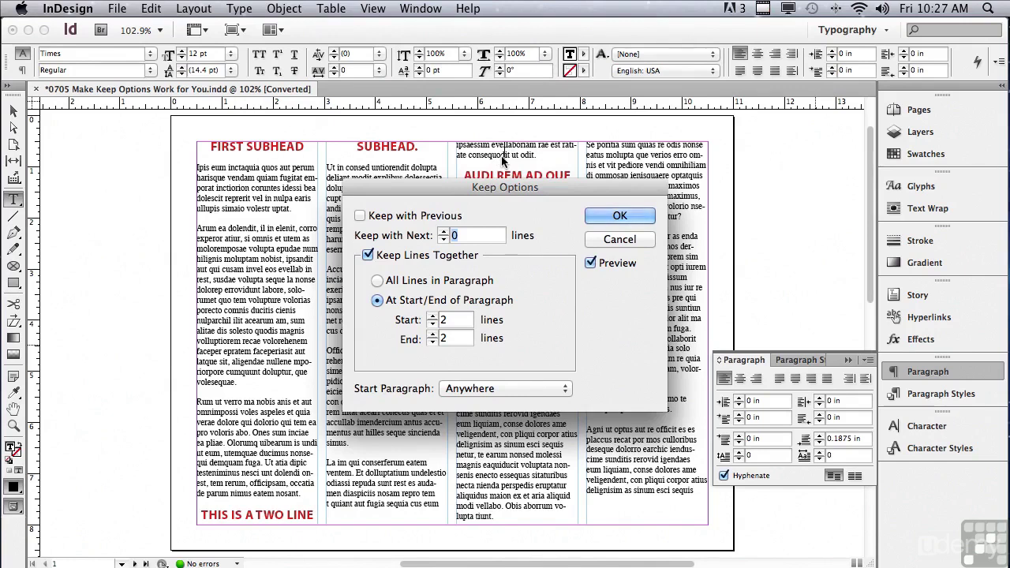
click(606, 218)
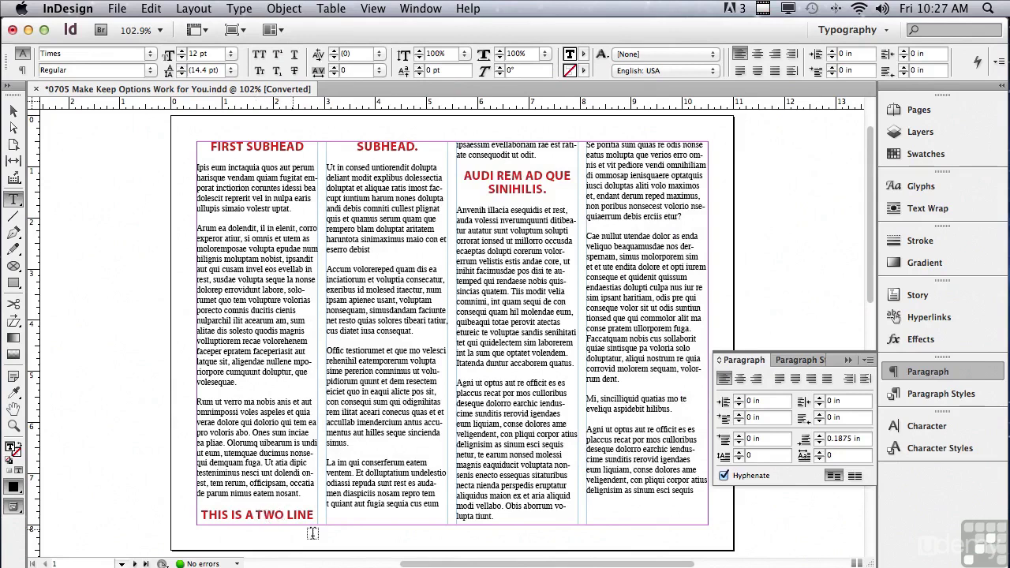
Set the two-line subhead's Keep Options to keep all lines in the paragraph together and keep with the next 2 lines
click(253, 515)
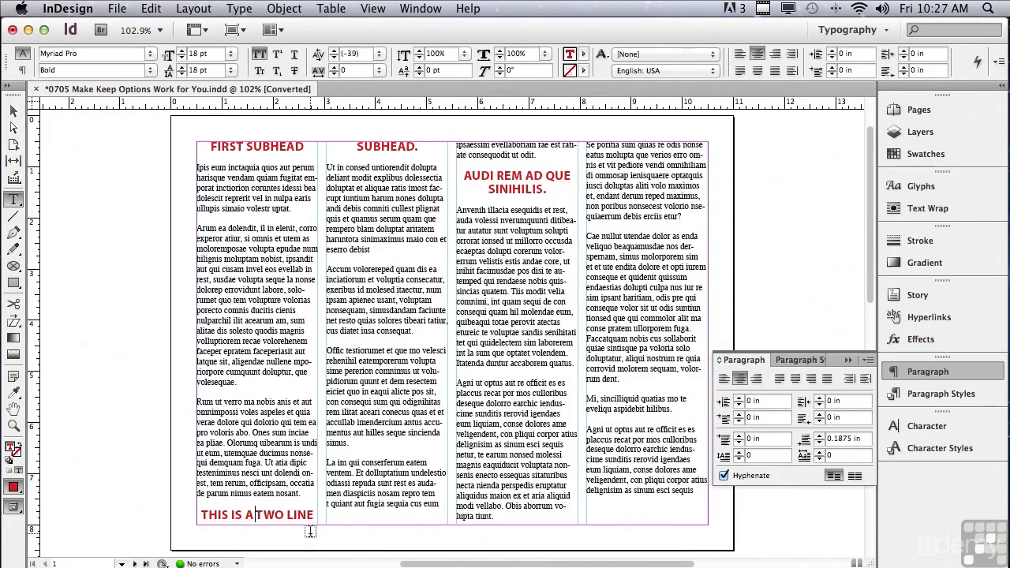
click(868, 361)
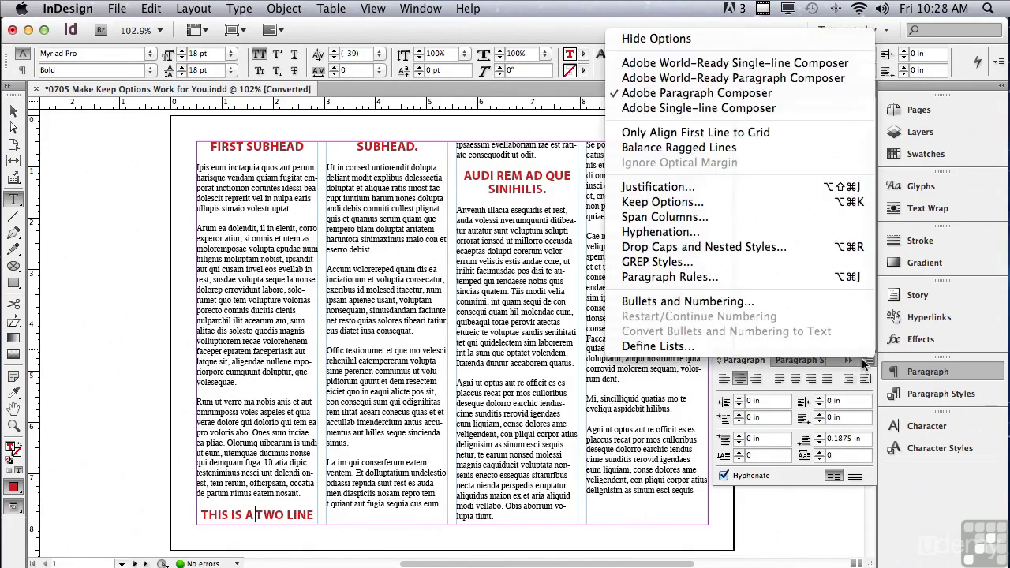
click(725, 203)
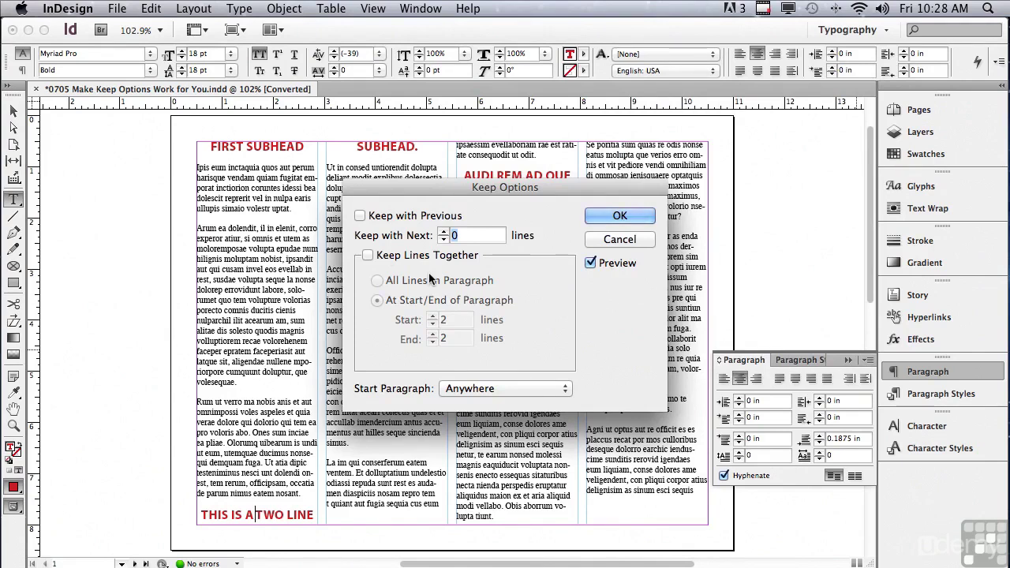
click(367, 255)
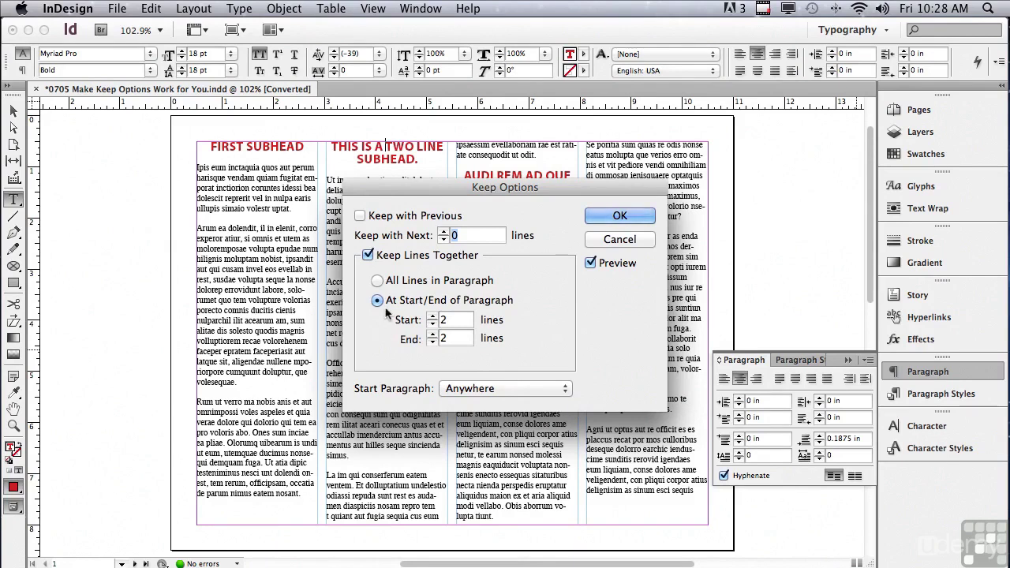
click(378, 282)
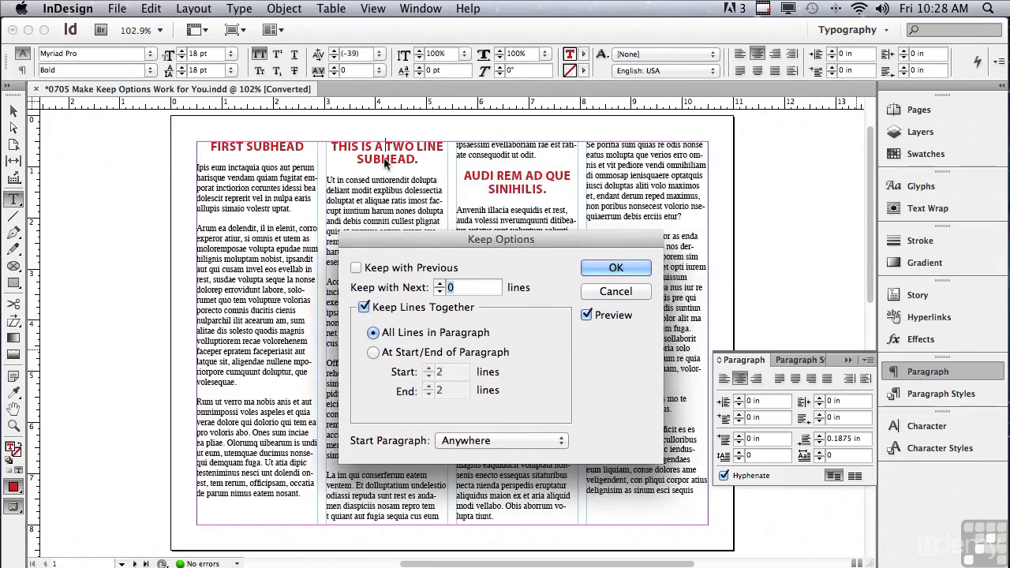
click(441, 284)
click(439, 284)
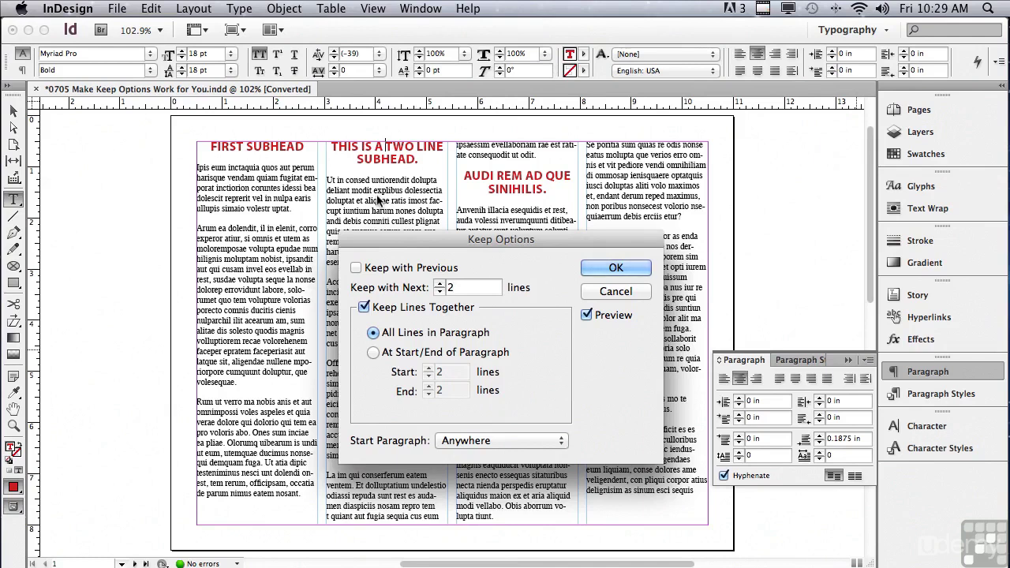
click(597, 265)
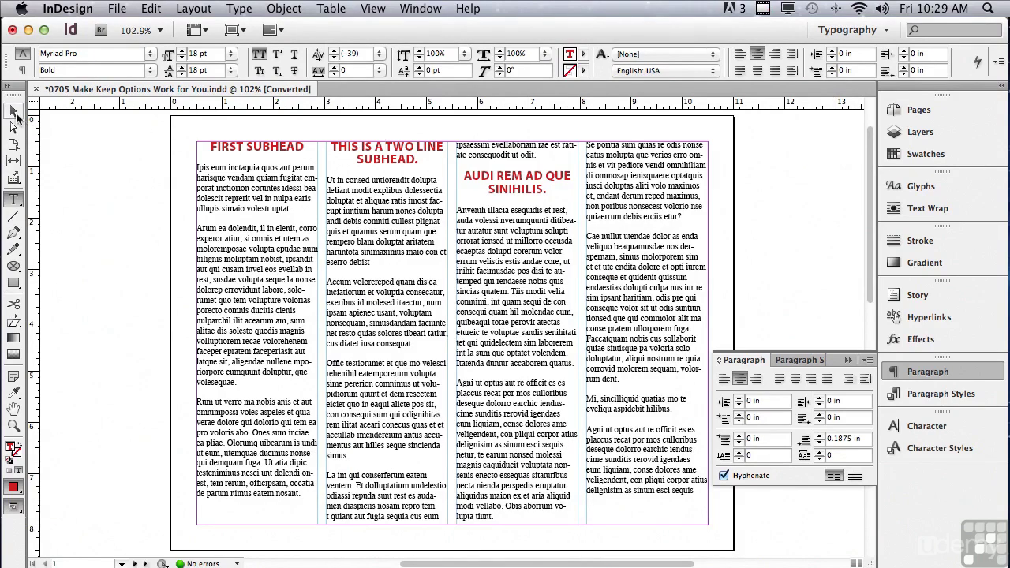
Test the subhead's keep settings by resizing the text frame's height to 8, 8.37 and 8.21 in, and return it to 7.5 in
click(14, 112)
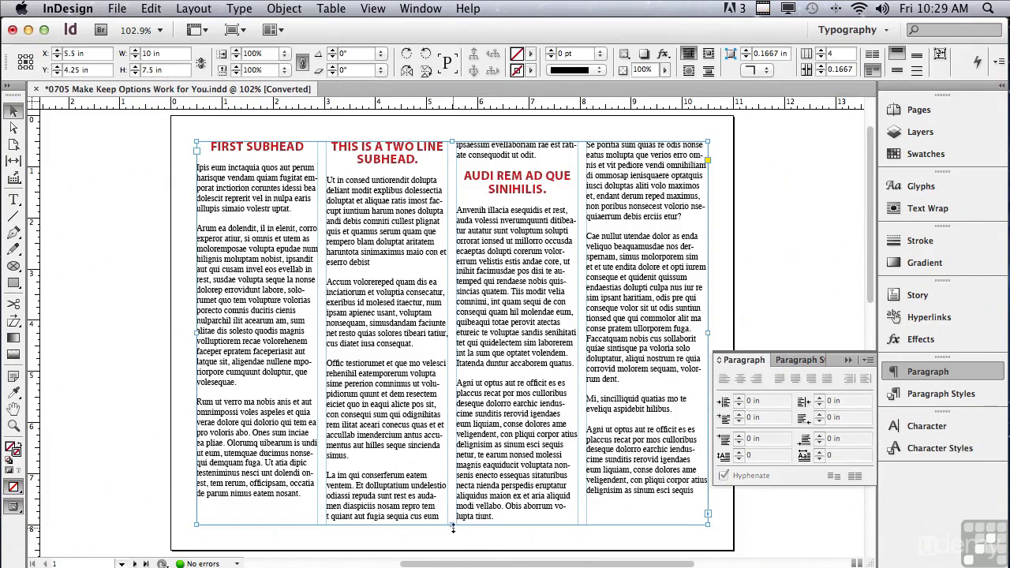
drag(452, 527, 450, 550)
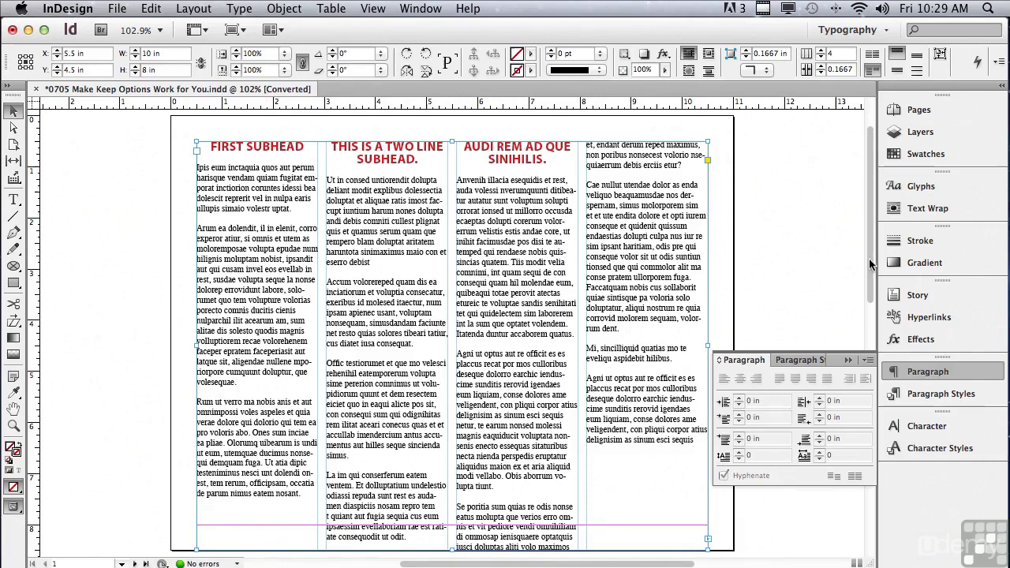
scroll(863, 284, down, 3)
drag(452, 485, 450, 506)
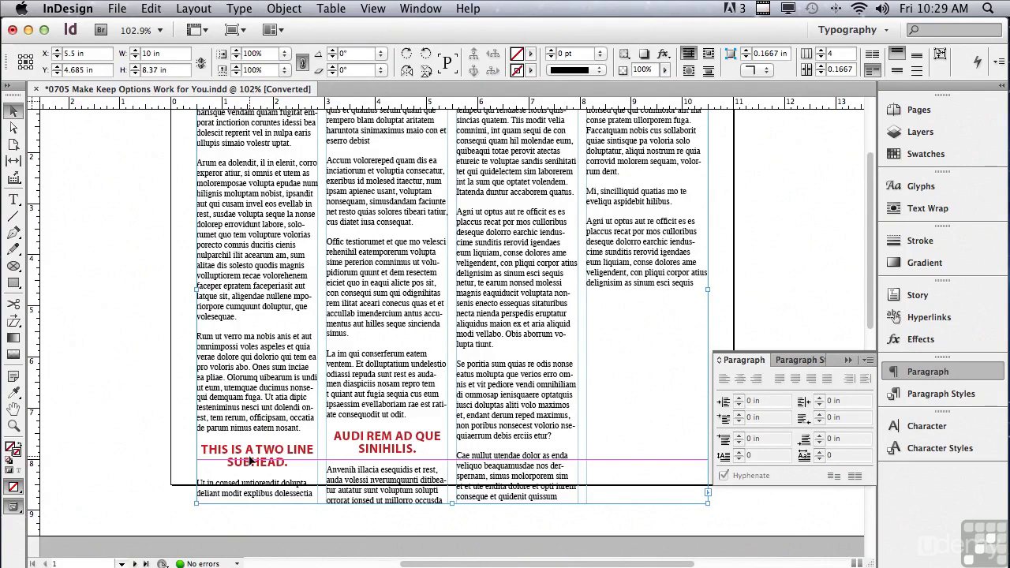
drag(452, 504, 453, 496)
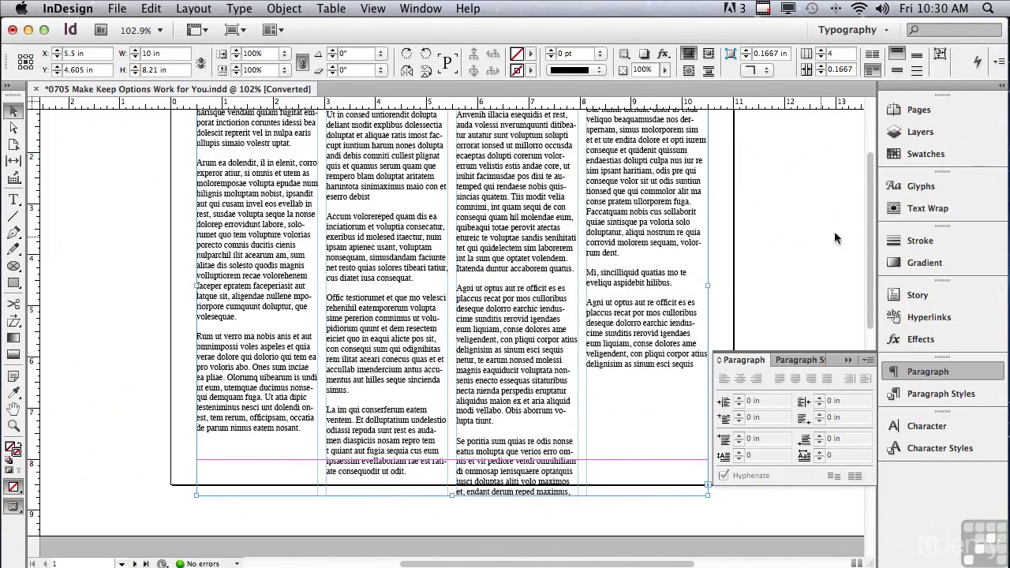
drag(873, 238, 862, 199)
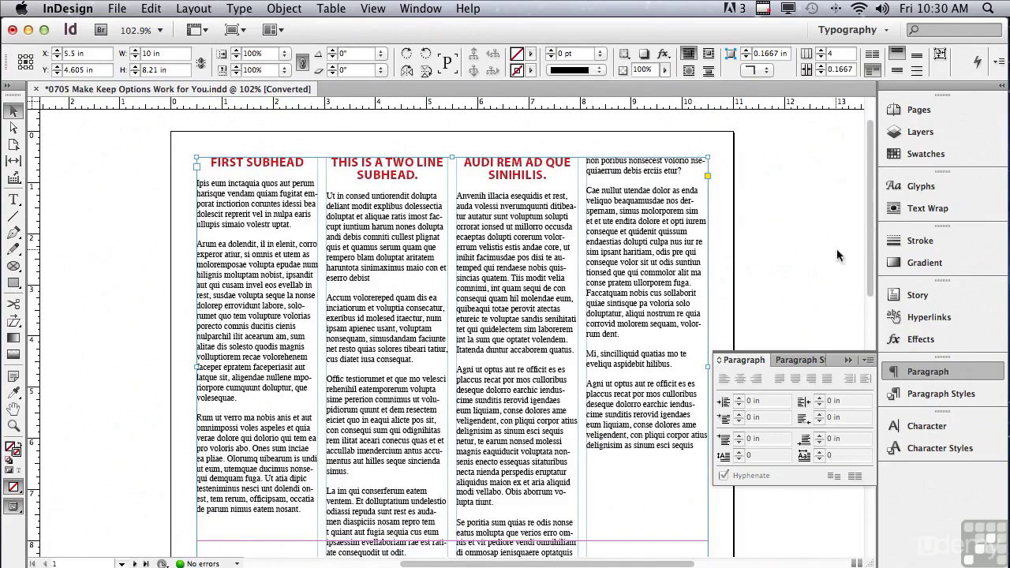
scroll(868, 269, down, 3)
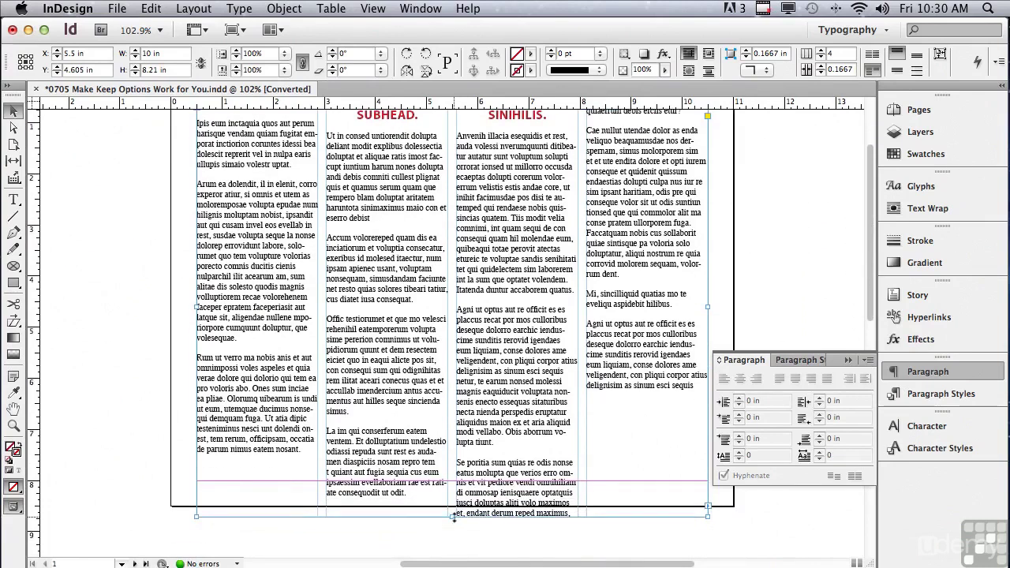
drag(454, 517, 454, 481)
scroll(545, 316, up, 2)
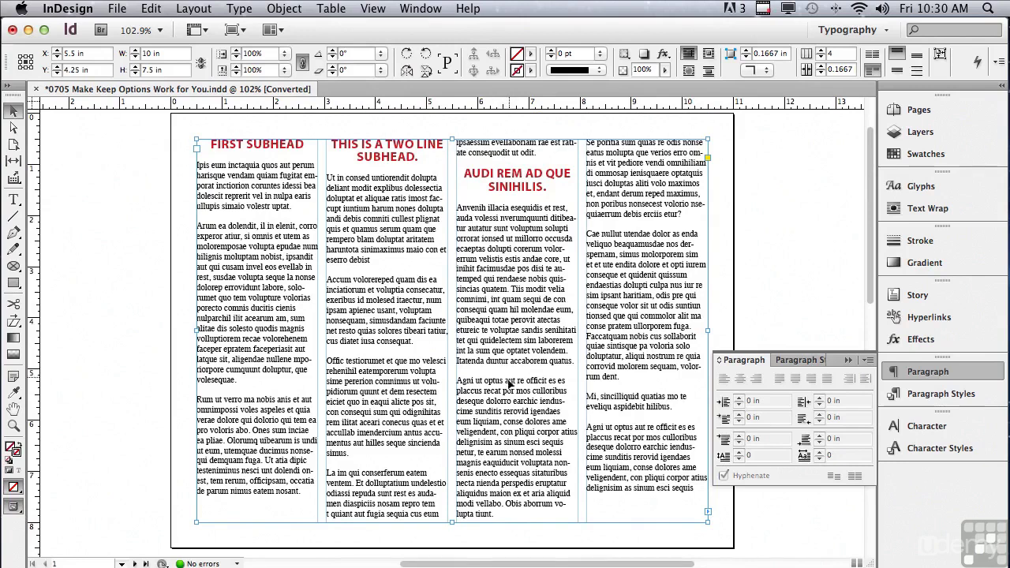
Check how both kept paragraphs reflow at frame heights of 7.81, 7.77, 6.75 and 6.95 in, and restore the height to 7.5 in
drag(452, 521, 453, 538)
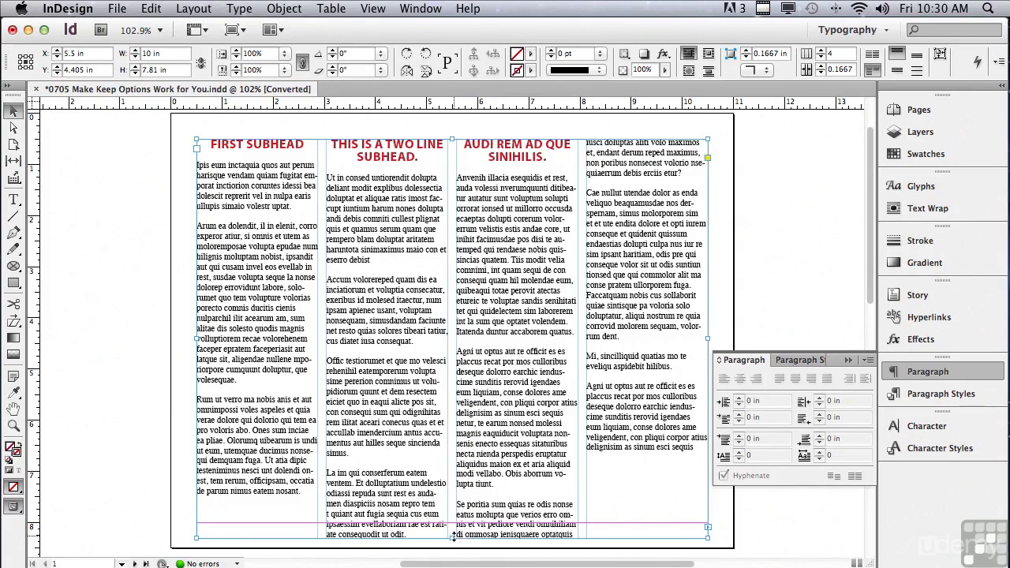
drag(453, 538, 452, 537)
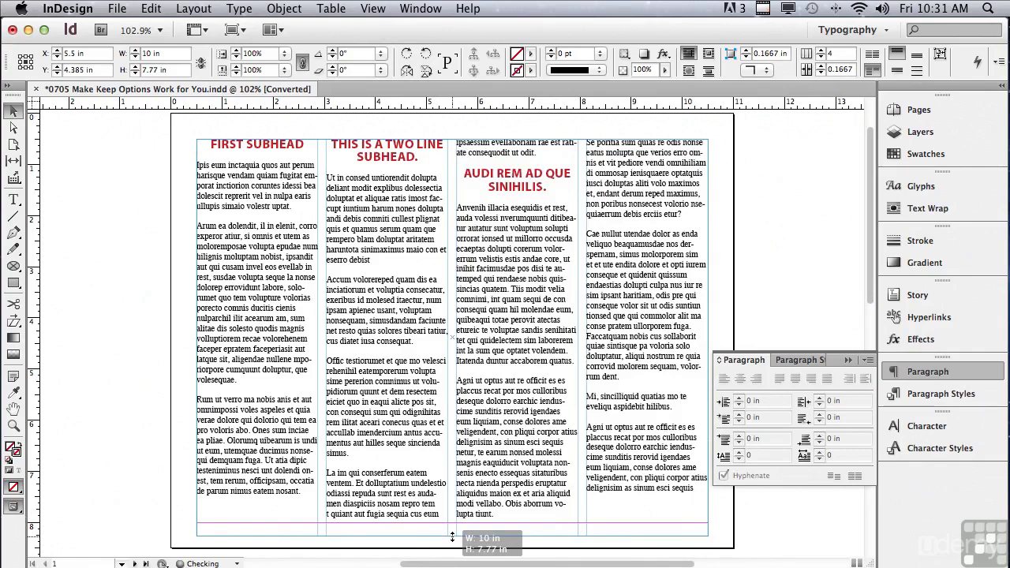
drag(453, 537, 453, 537)
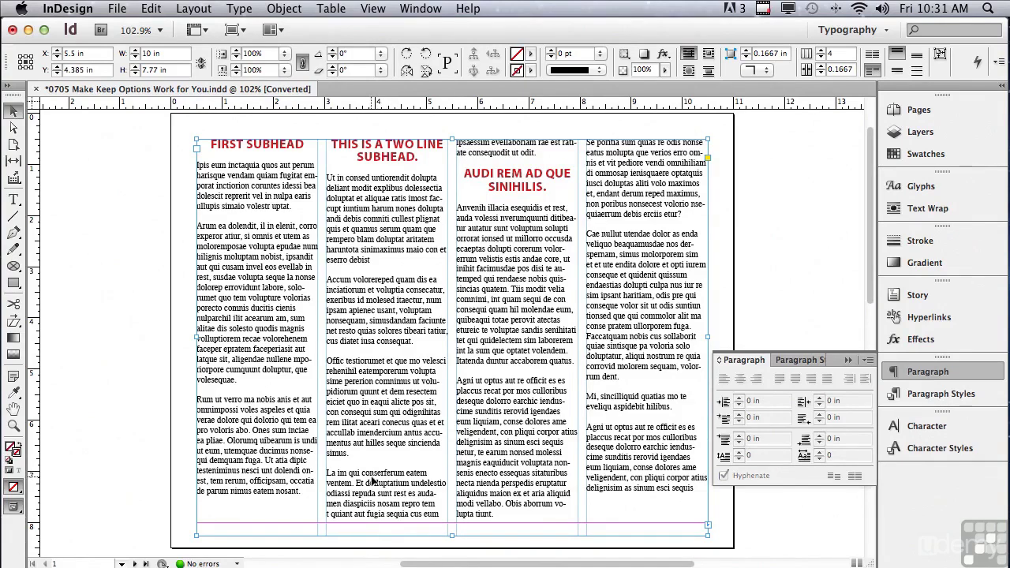
drag(453, 537, 453, 483)
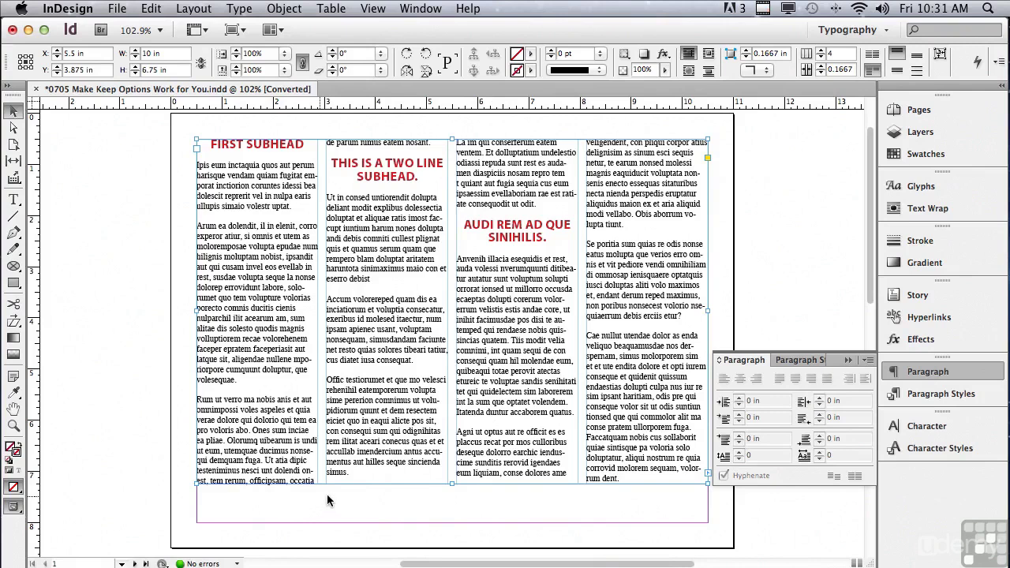
drag(453, 484, 453, 495)
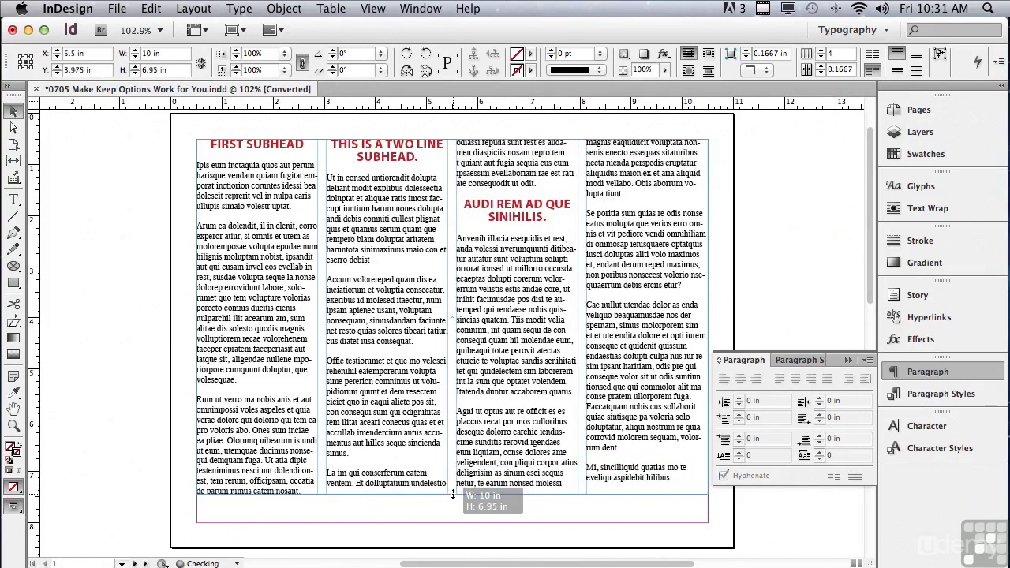
drag(453, 495, 453, 523)
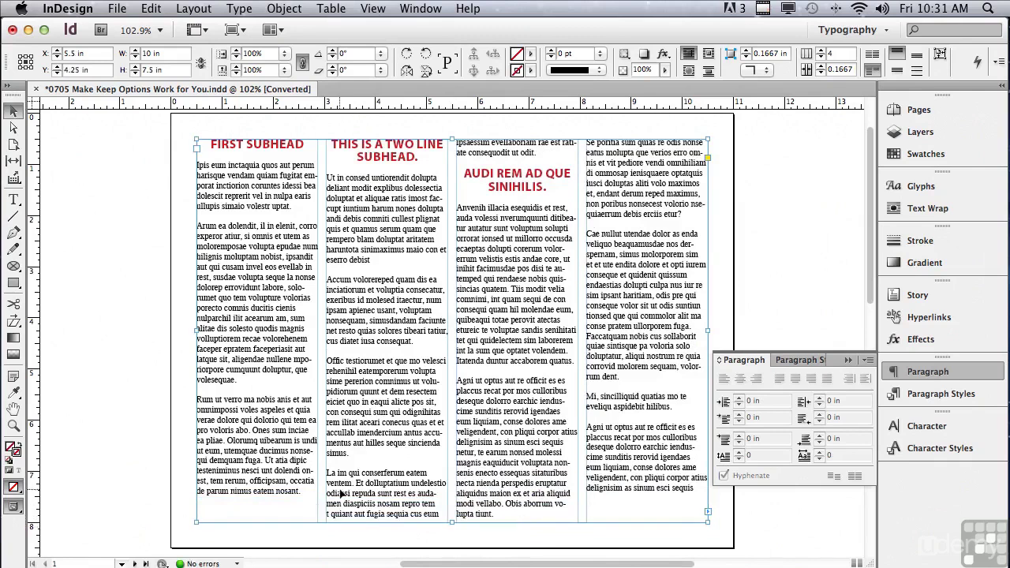